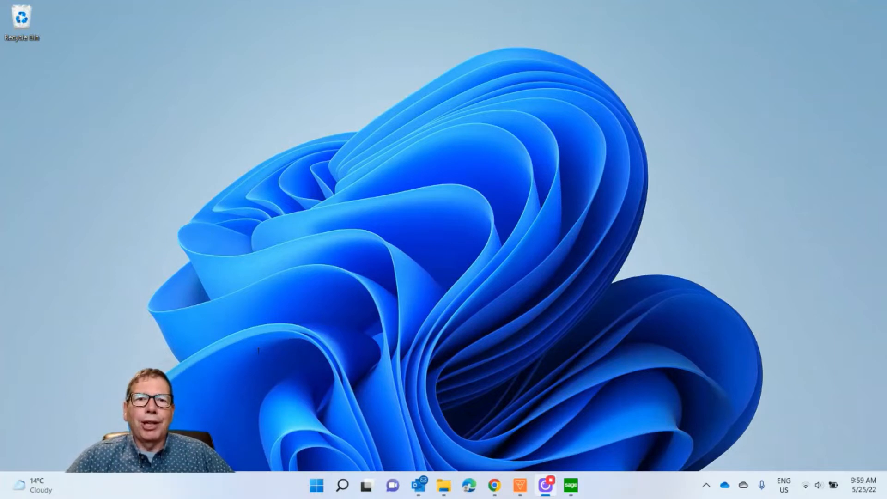
# Switch to Sage 300, open the A/R Recurring Charges form and look through the existing recurring charges
pyautogui.click(571, 489)
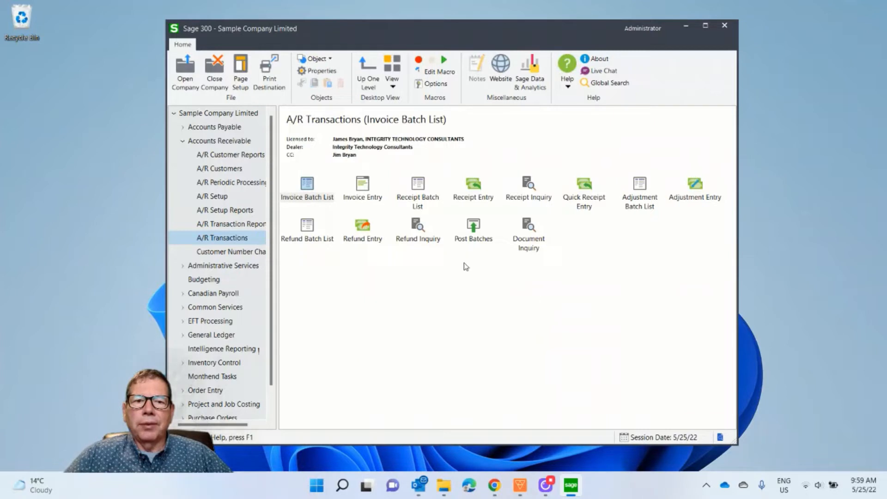
pyautogui.click(224, 171)
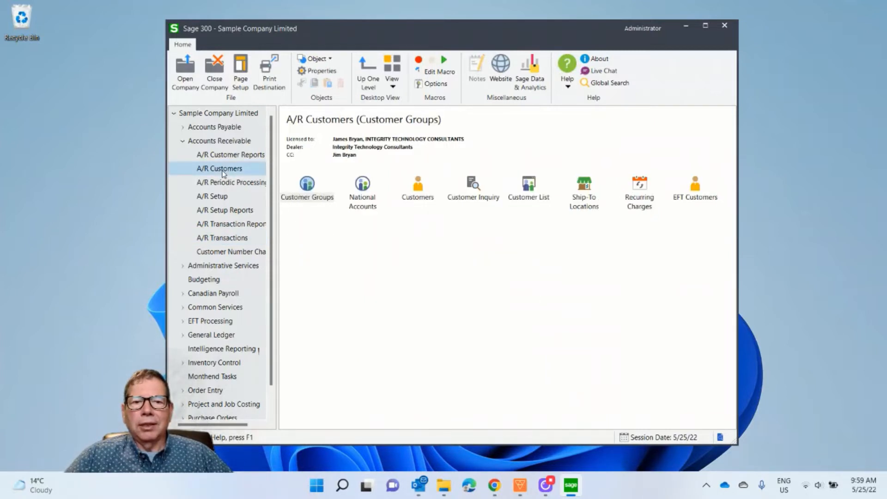
pyautogui.doubleClick(636, 185)
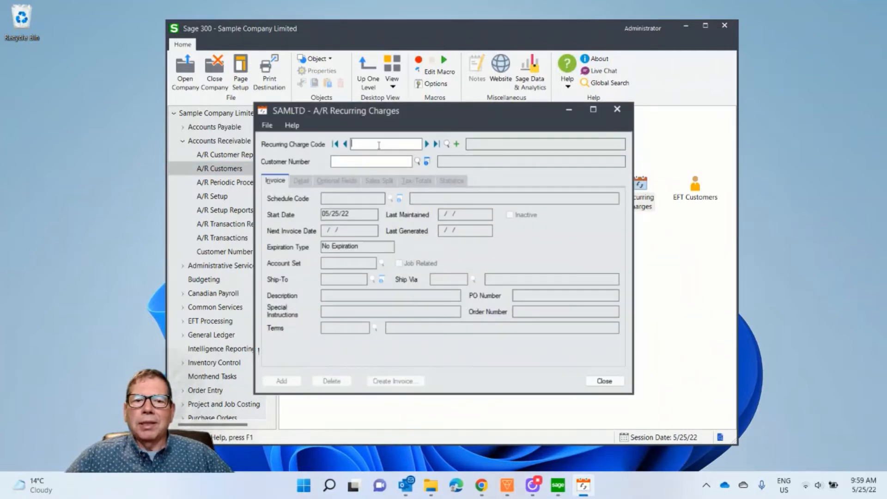
pyautogui.click(446, 144)
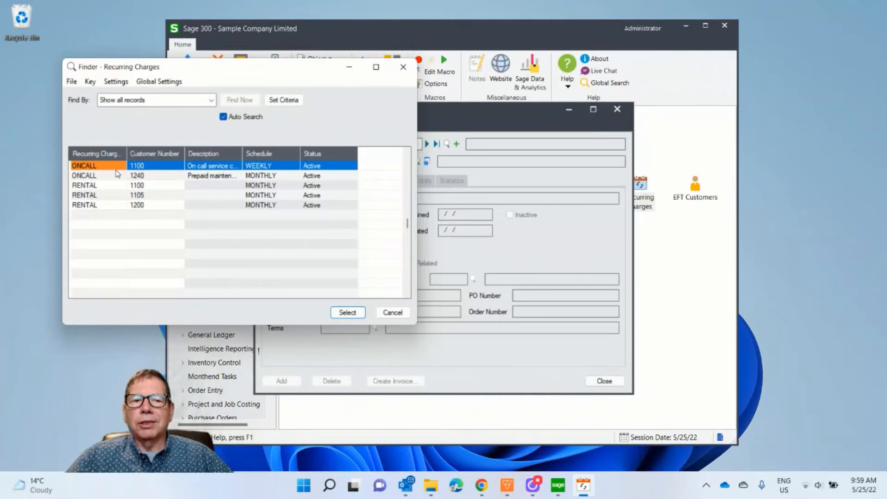
pyautogui.click(391, 313)
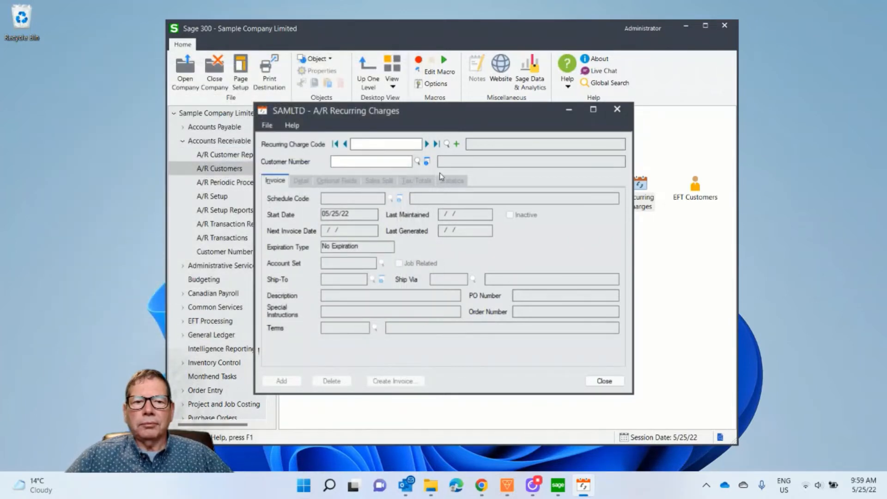
# Start a recurring charge with code ONCALL for the customer Break-Away Designs
pyautogui.write('ONC')
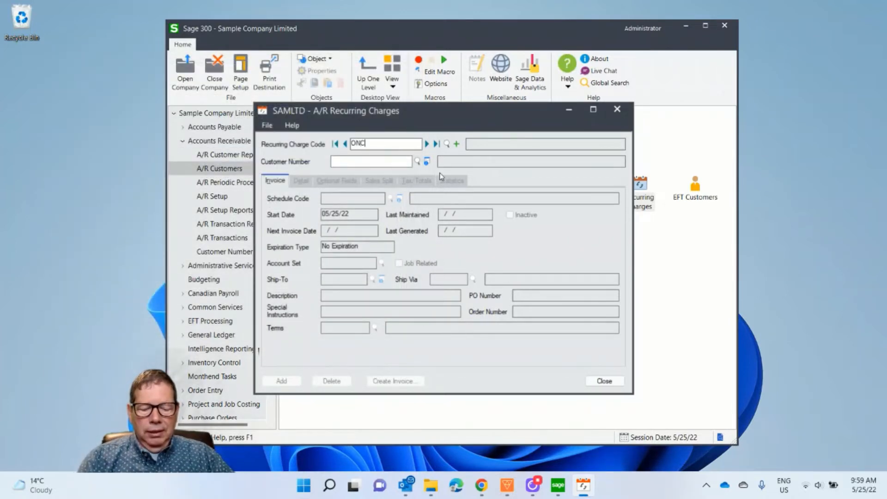
pyautogui.write('ALL')
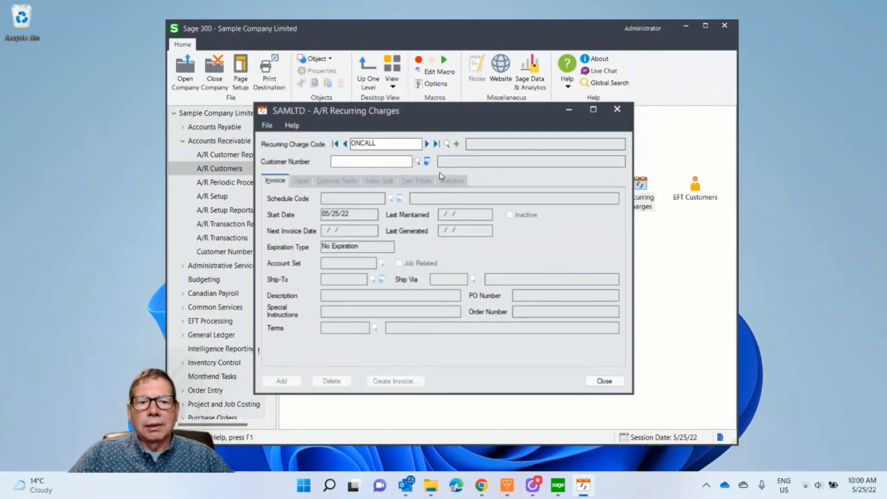
pyautogui.click(418, 163)
pyautogui.scroll(-3, 276, 178)
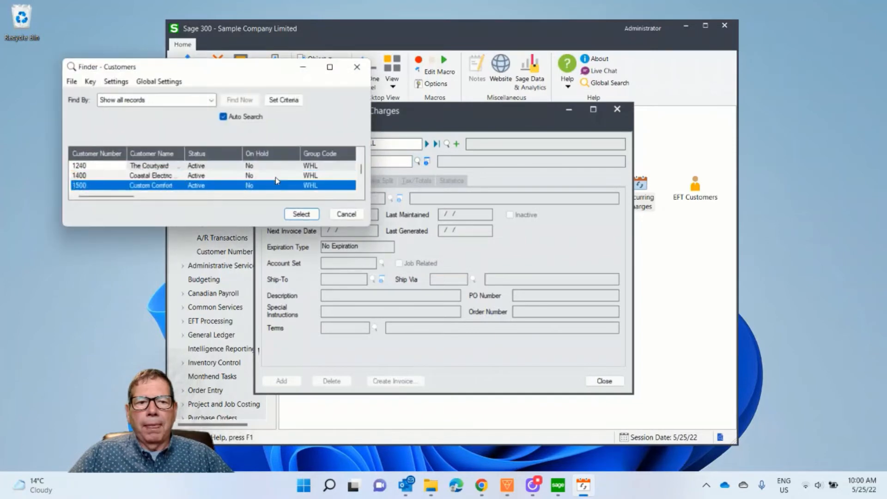
pyautogui.click(301, 215)
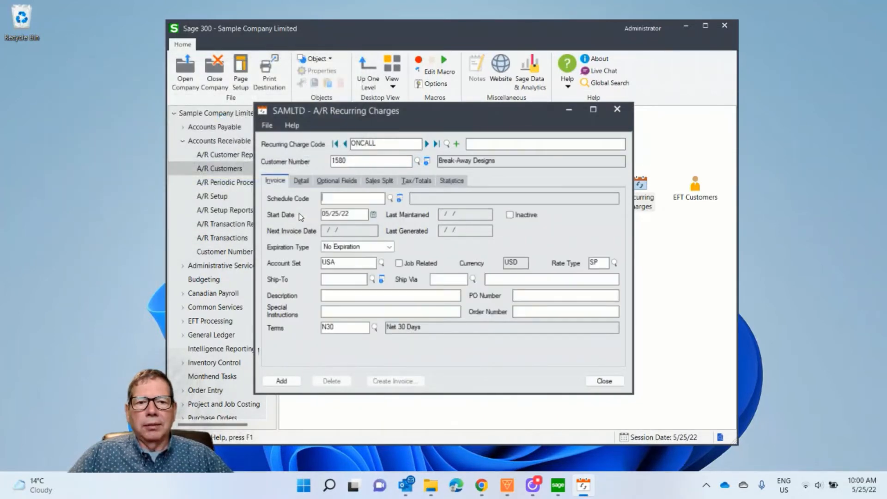
# Assign the MONTHLY schedule to the recurring charge and set its start date to 03/01/22
pyautogui.click(389, 200)
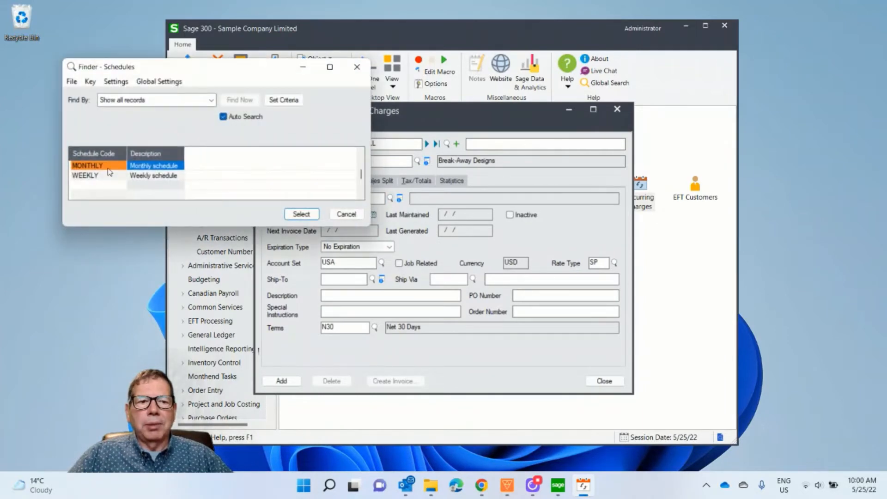
pyautogui.click(301, 214)
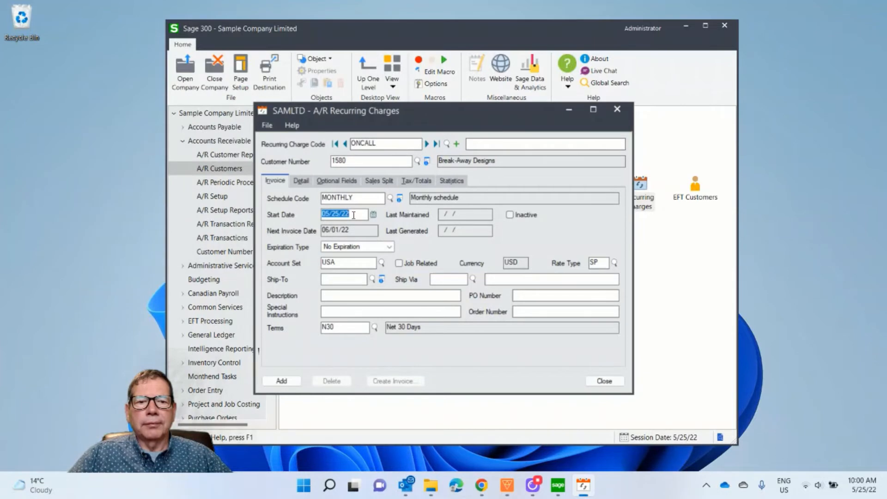
pyautogui.write('3/01/')
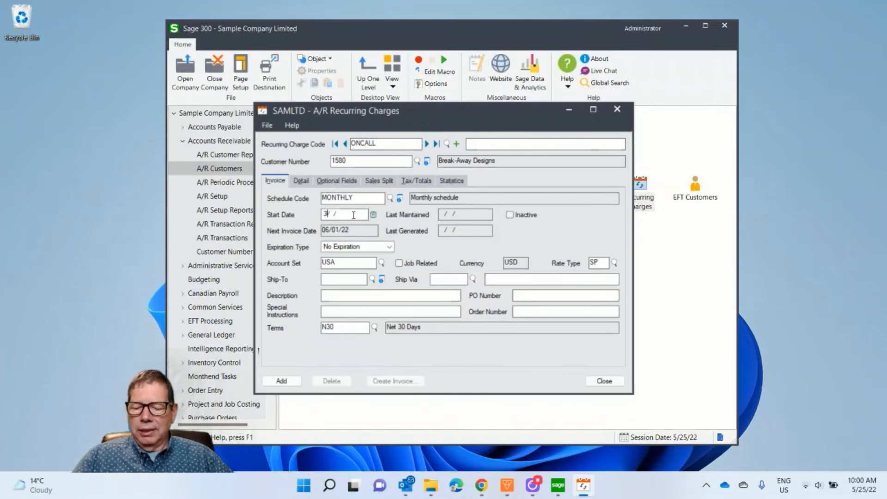
pyautogui.write('22')
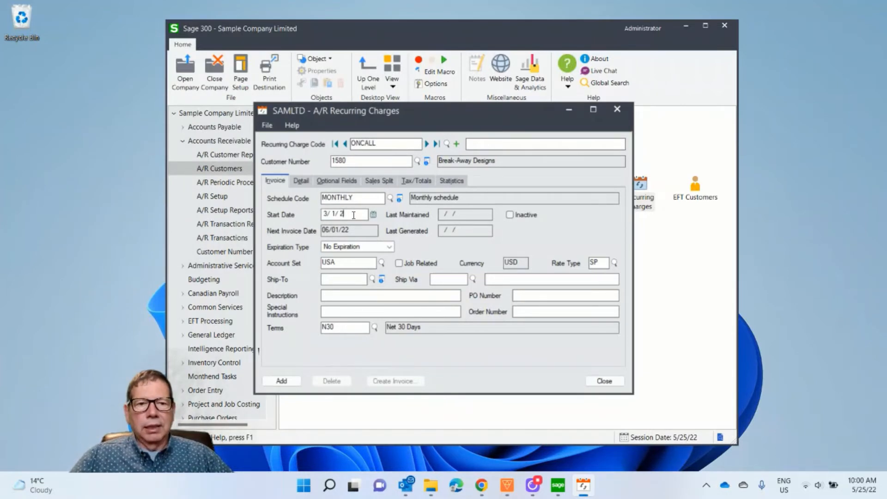
pyautogui.press('Tab')
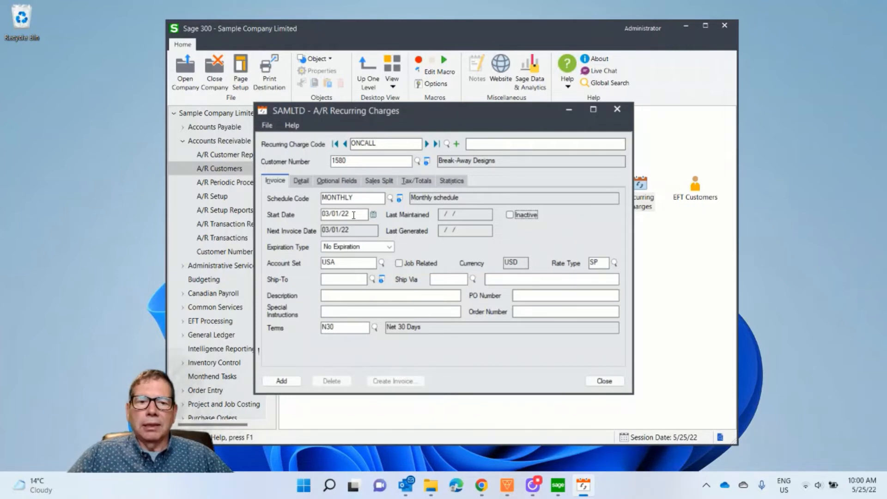
# Set the recurring charge's expiration type to Specific Date with the date 03/31/23
pyautogui.click(378, 249)
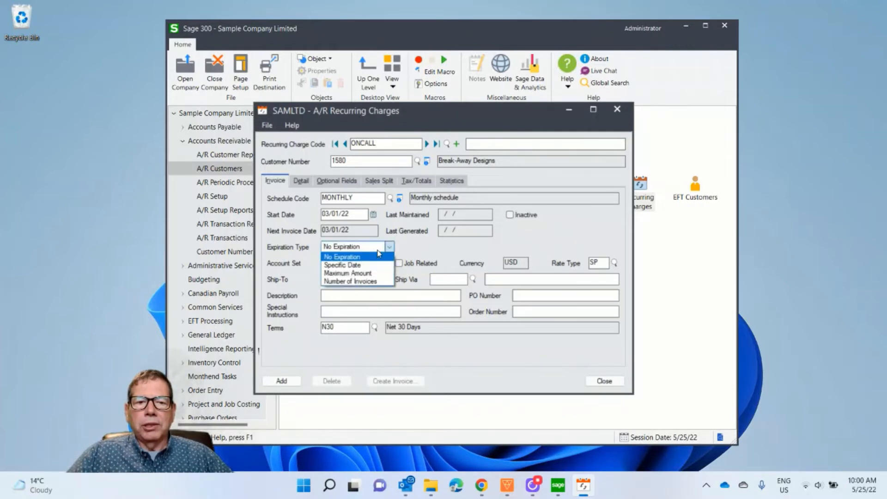
pyautogui.click(358, 266)
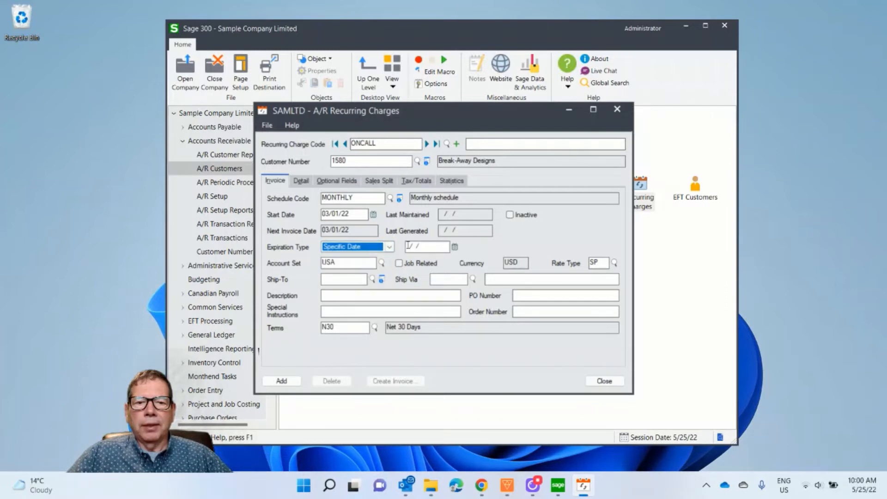
pyautogui.click(409, 246)
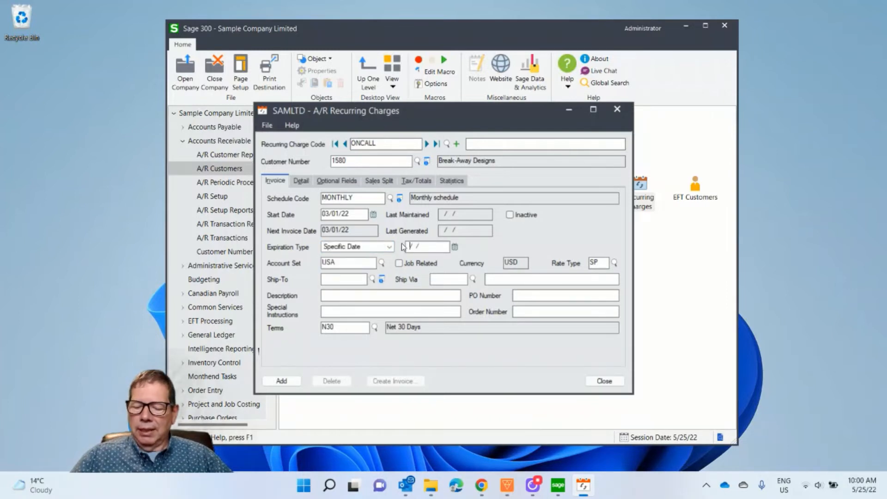
pyautogui.write('3/31')
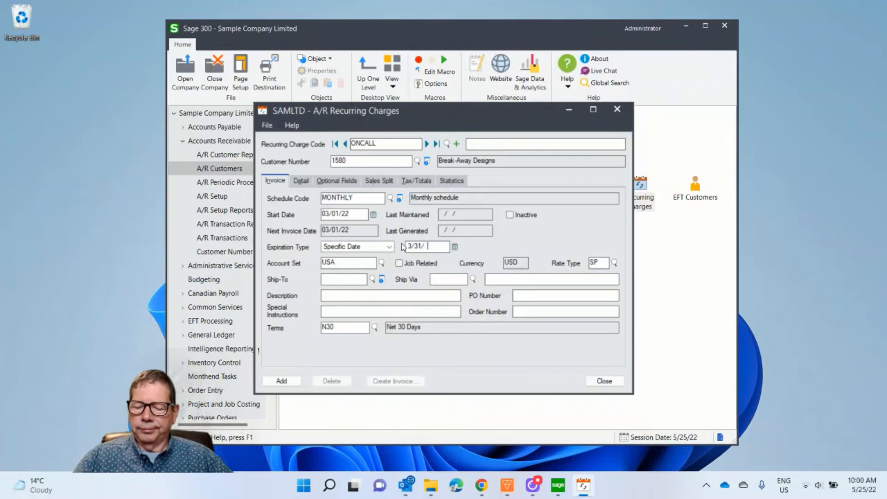
pyautogui.write('/23')
pyautogui.press('Tab')
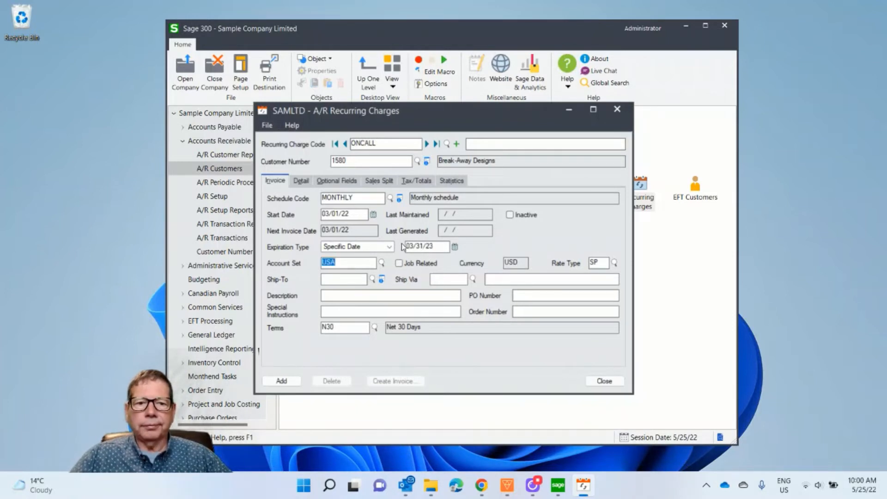
# Enter the MISCCHARGES item on the first detail line of the recurring charge, keeping its default unit of measure and description
pyautogui.click(308, 184)
pyautogui.click(335, 252)
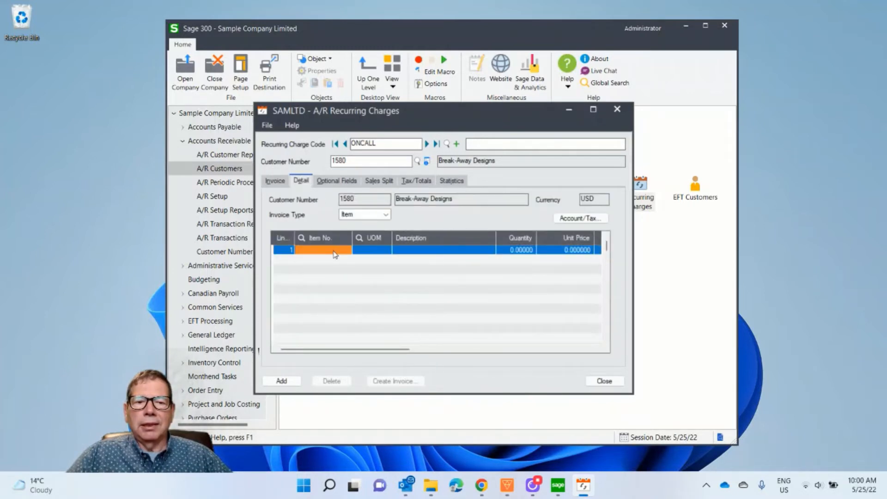
pyautogui.click(346, 251)
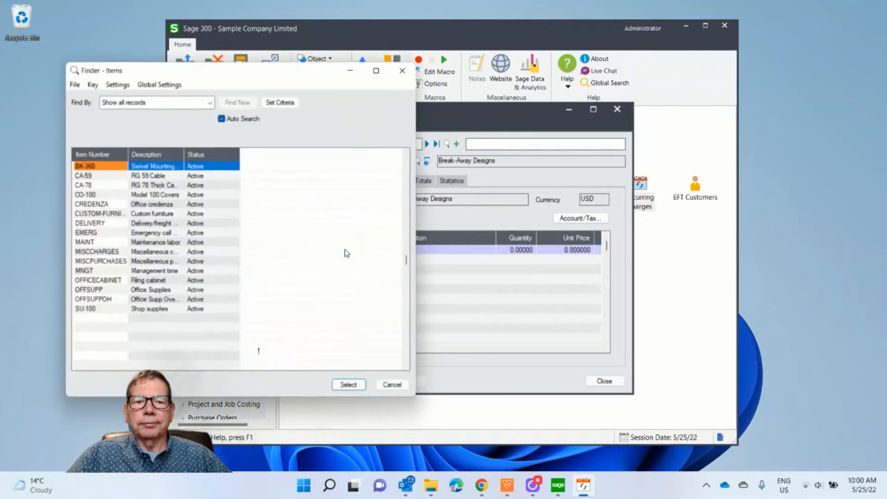
pyautogui.doubleClick(145, 254)
pyautogui.press('Tab')
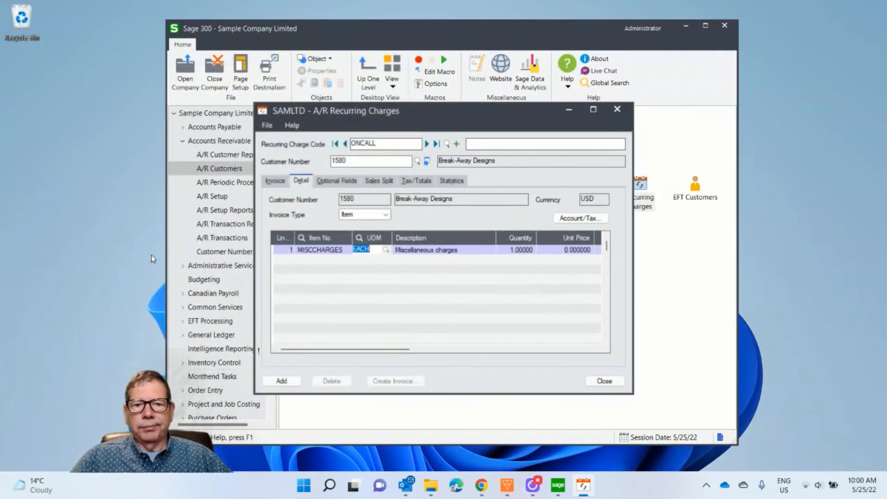
pyautogui.press('Tab')
pyautogui.press('Tab')
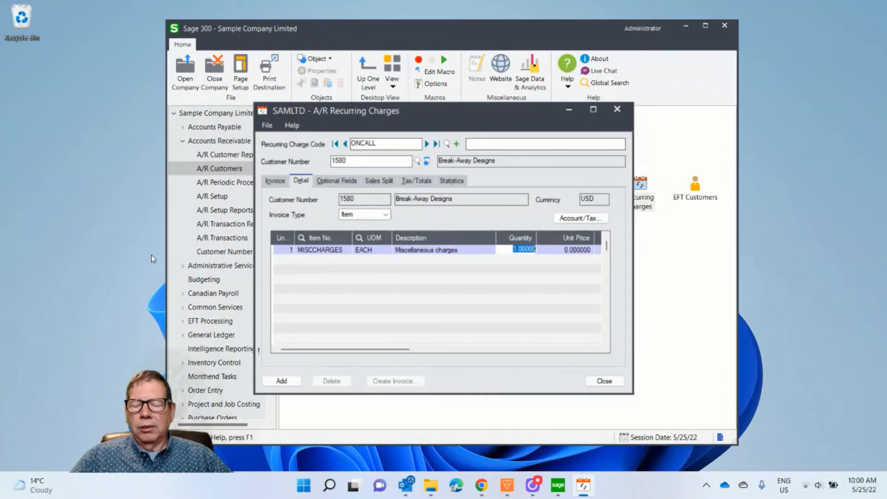
pyautogui.write('8')
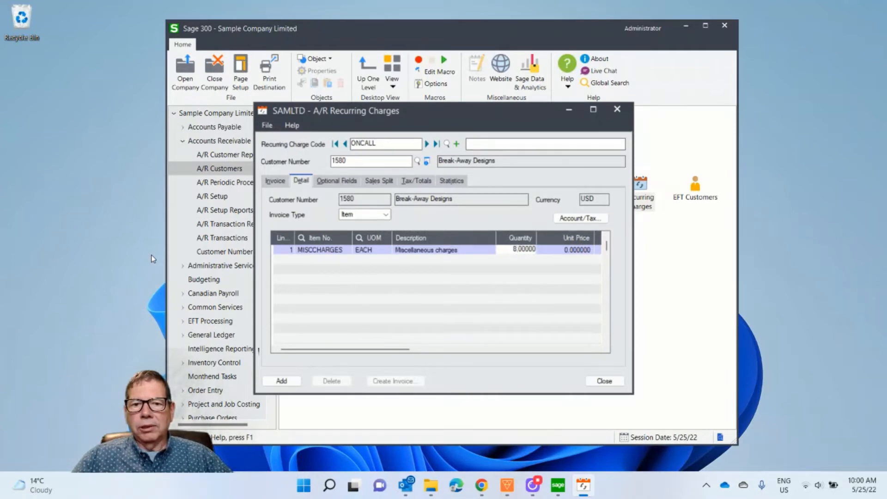
pyautogui.press('Tab')
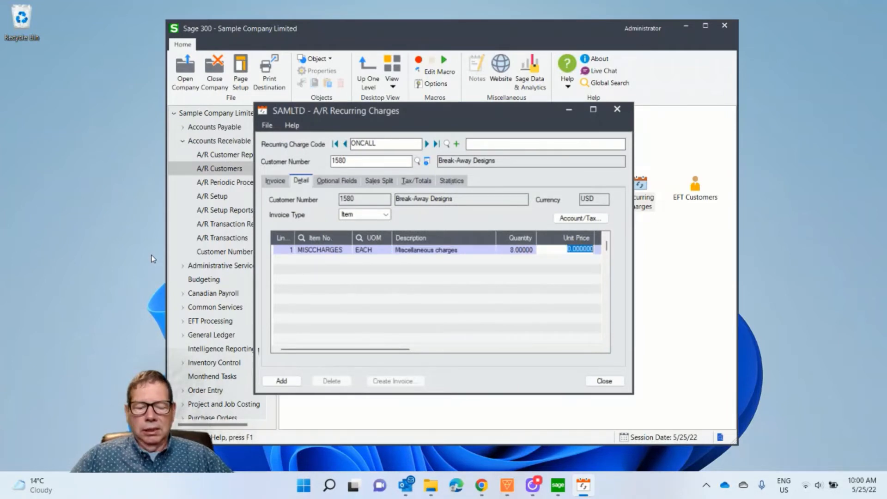
pyautogui.hotkey('shift', 'Tab')
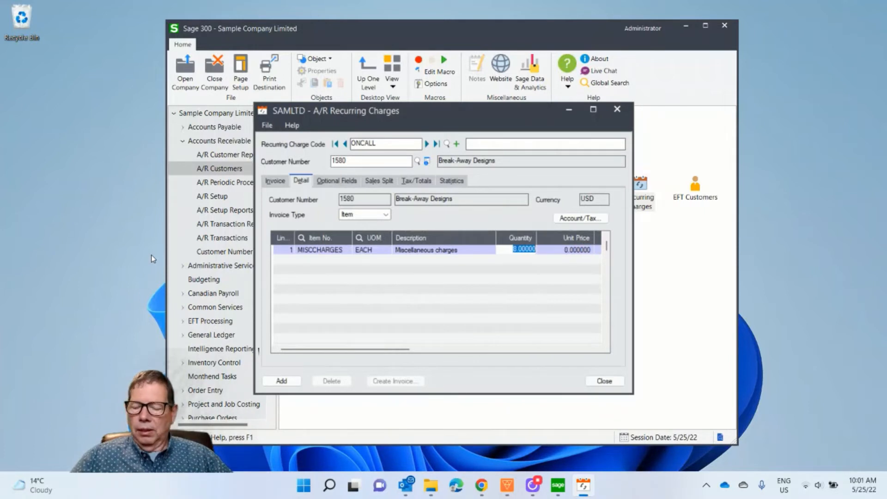
# Set the detail line's quantity to 1 and unit price to 500, and add the recurring charge
pyautogui.write('1')
pyautogui.press('Tab')
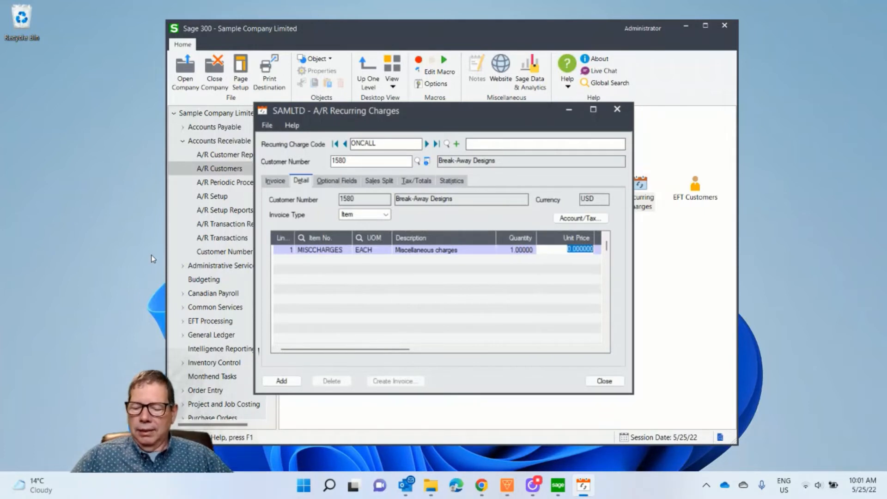
pyautogui.write('500')
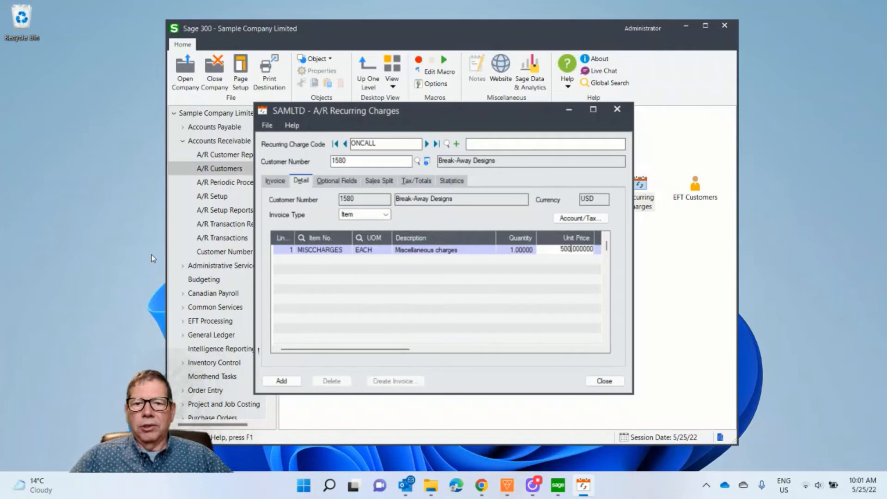
pyautogui.press('Tab')
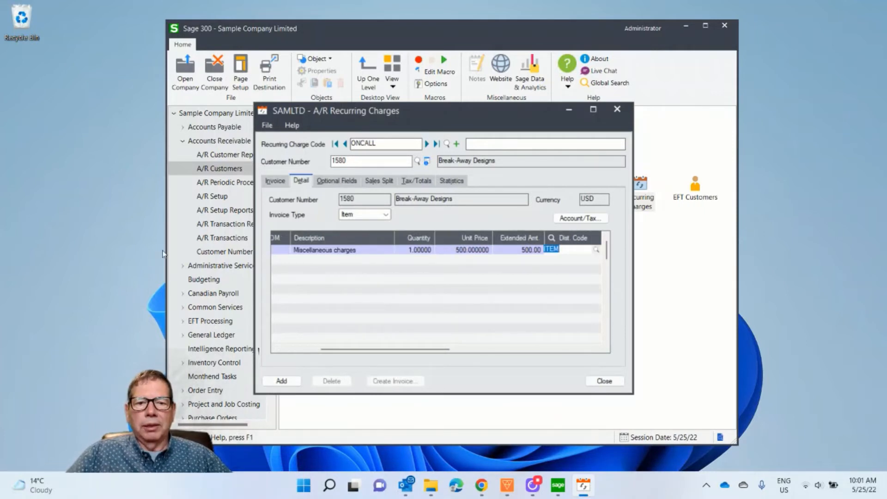
pyautogui.click(279, 382)
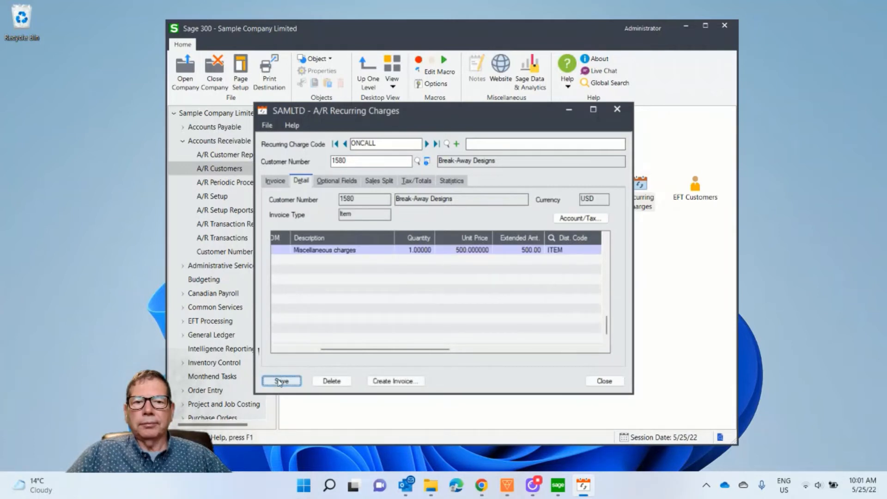
# Enter "Monthly maintenance fee" as the description of the ONCALL recurring charge
pyautogui.click(479, 146)
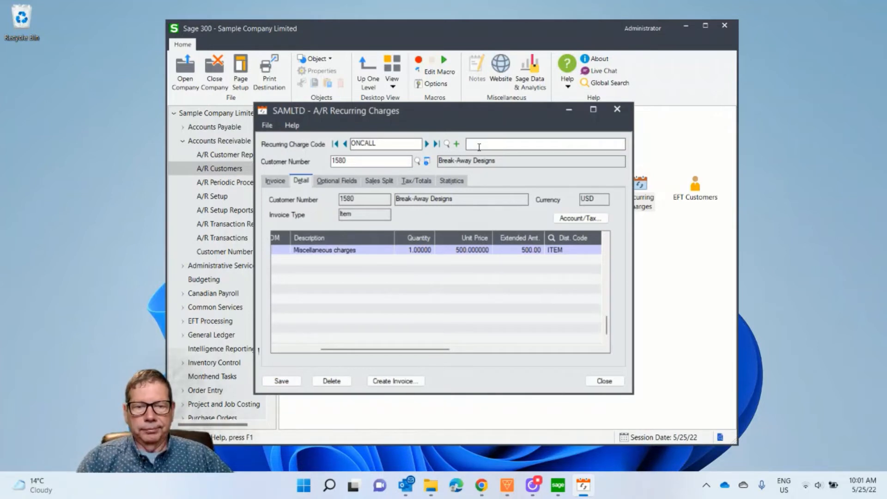
pyautogui.write('Mon')
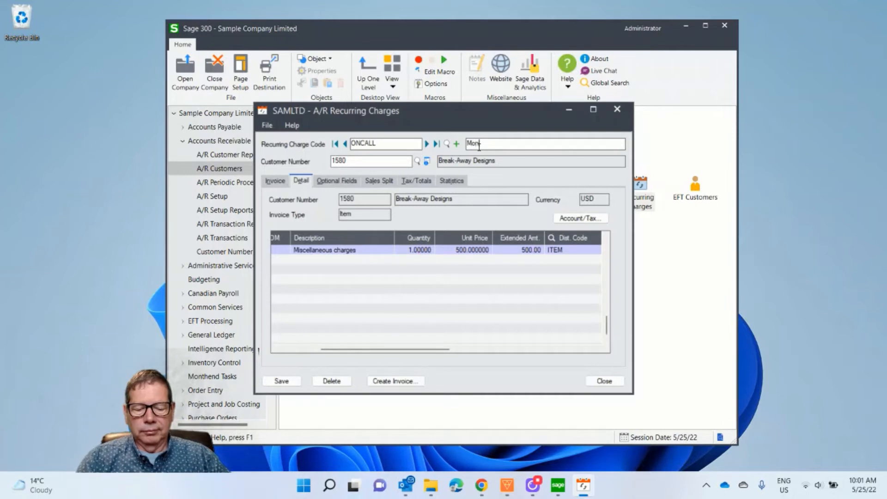
pyautogui.write('thly main')
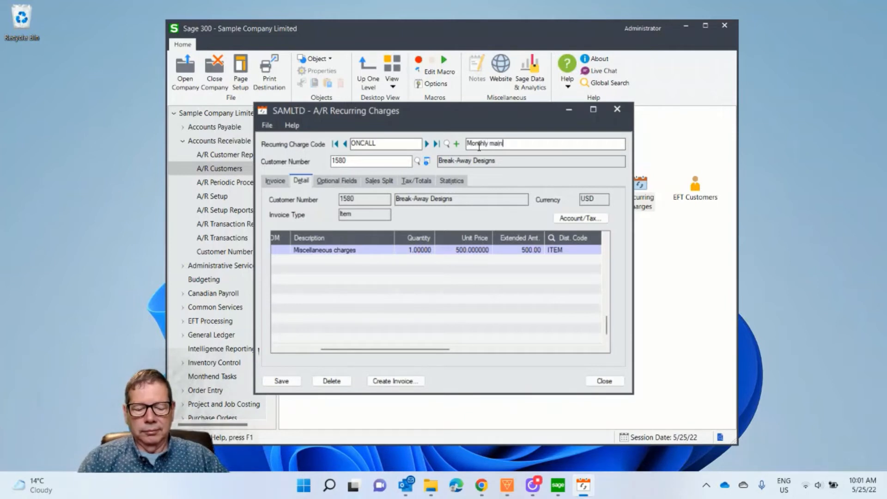
pyautogui.write('tenance')
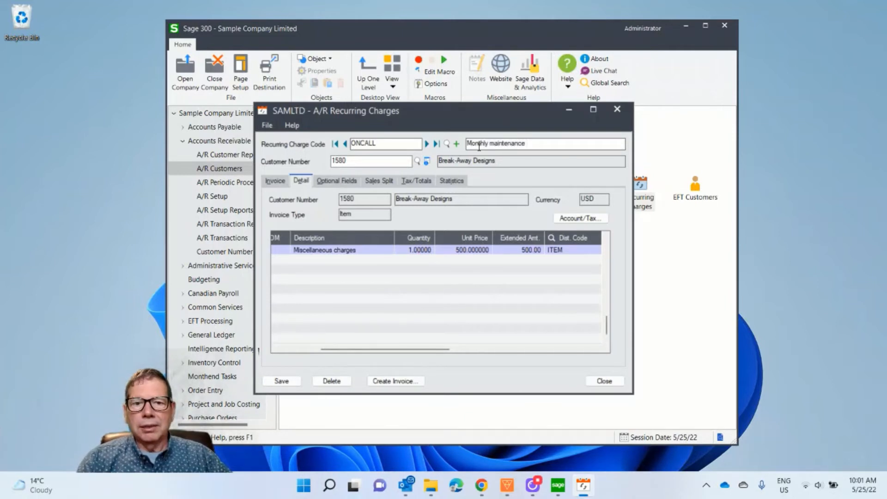
pyautogui.write(' fee')
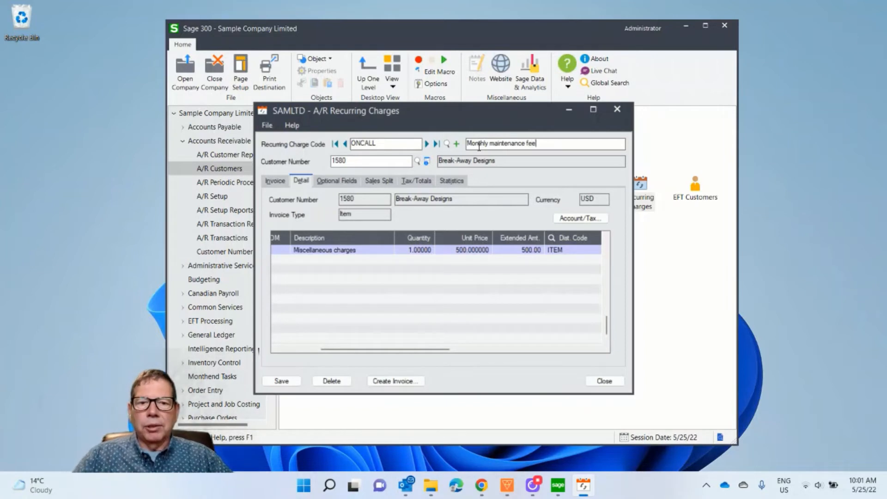
# Save the ONCALL recurring charge and close its window
pyautogui.click(283, 383)
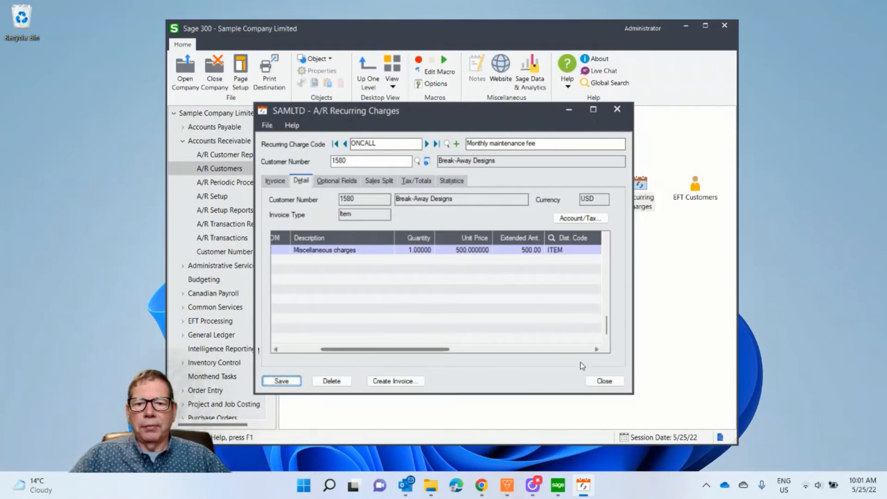
pyautogui.click(605, 381)
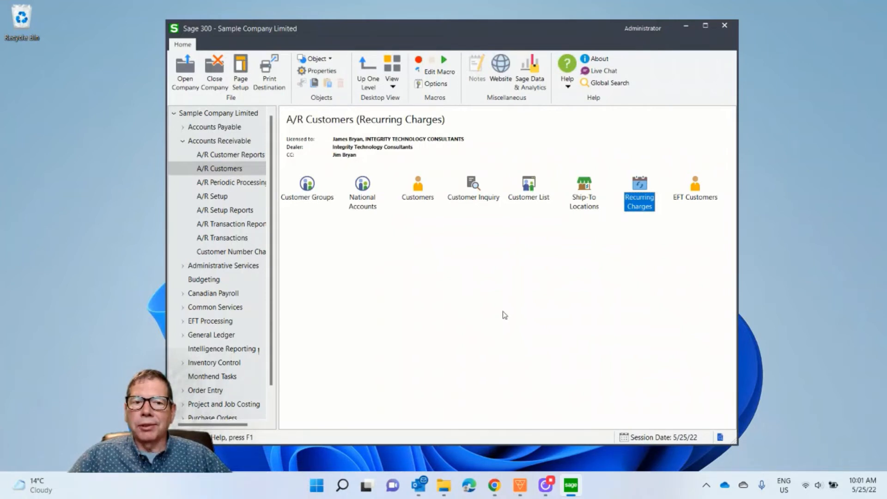
# Open Create Recurring Charge Batch in A/R Periodic Processing and limit the recurring charge code range from ONCALL to ONCALL
pyautogui.click(240, 183)
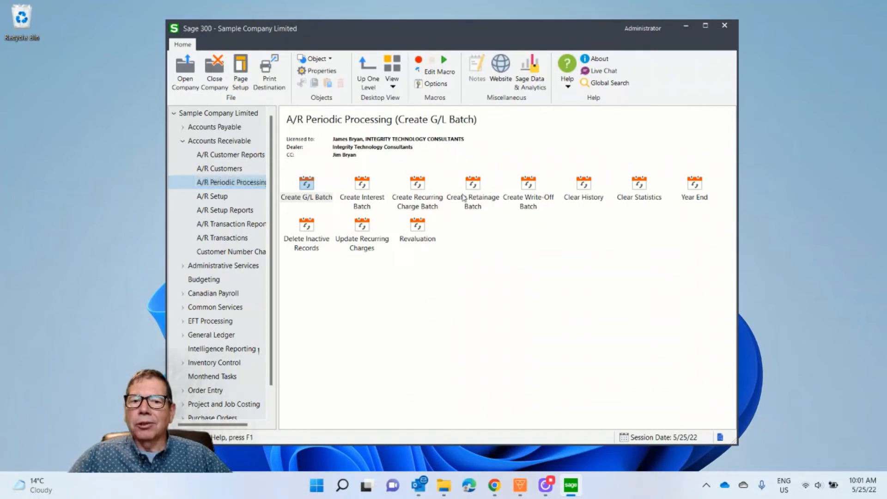
pyautogui.doubleClick(418, 184)
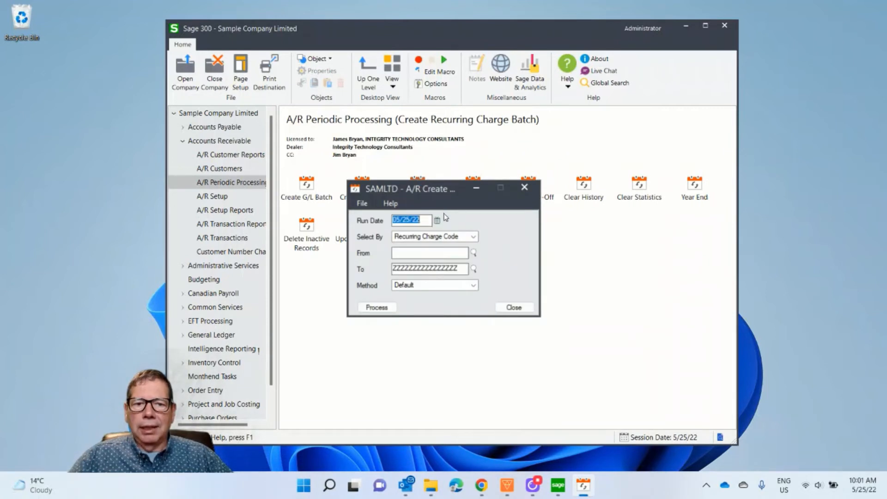
pyautogui.click(430, 254)
pyautogui.write('DNC')
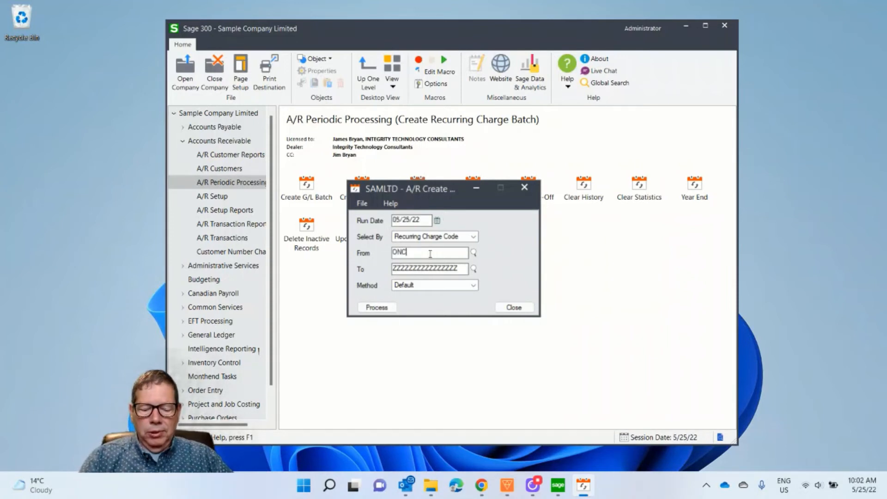
pyautogui.write('ALL')
pyautogui.press('Tab')
pyautogui.write('D')
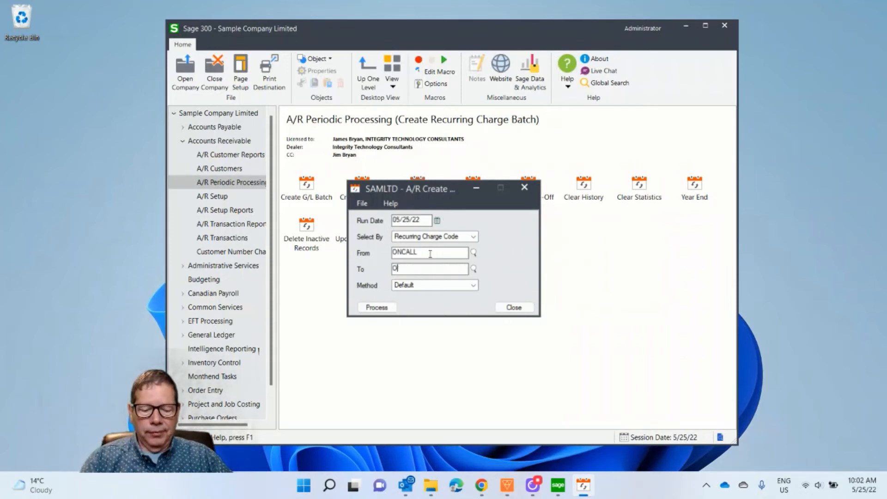
pyautogui.write('NCALL')
pyautogui.press('Tab')
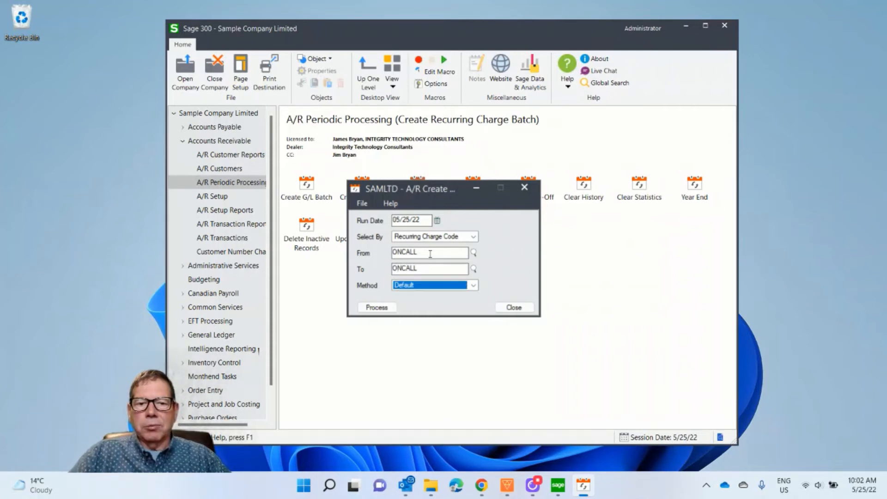
# Process the recurring charge batch with the Default method, then dismiss the message and close the batch creation window
pyautogui.click(473, 285)
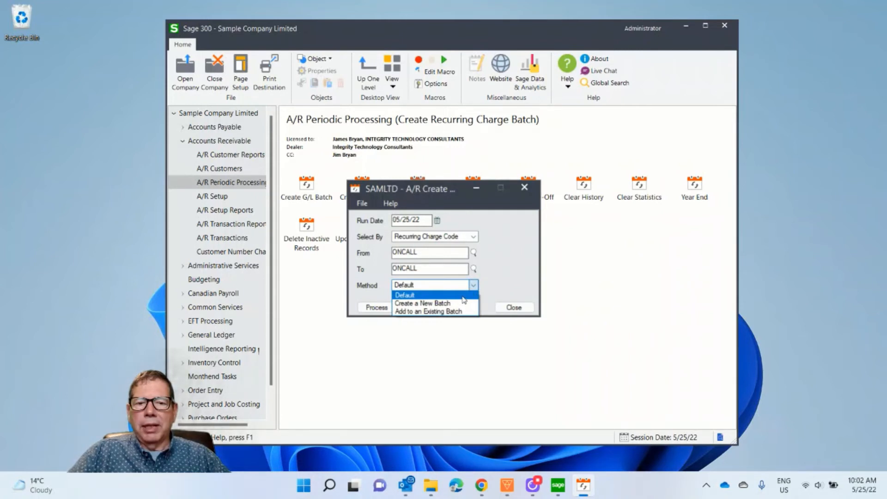
pyautogui.click(463, 298)
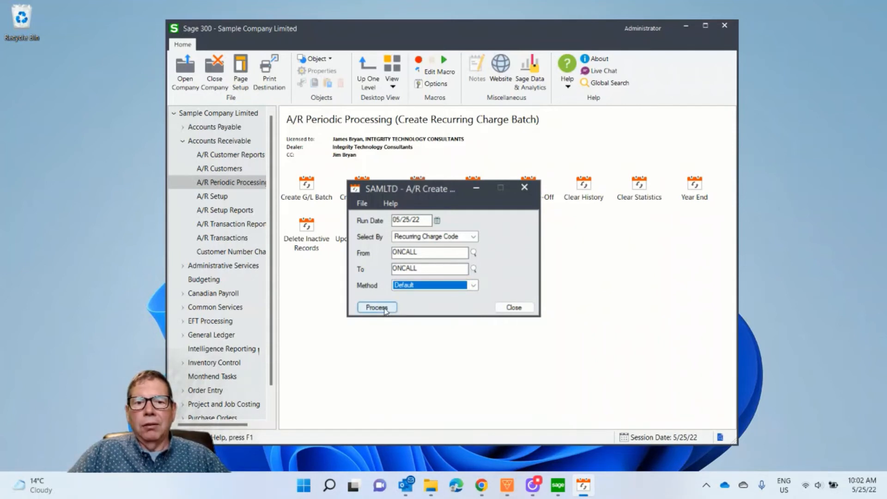
pyautogui.click(385, 310)
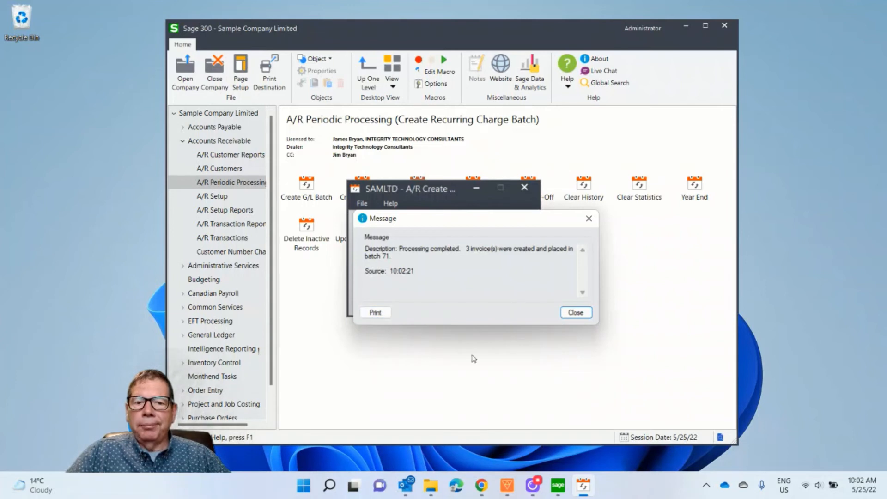
pyautogui.click(578, 312)
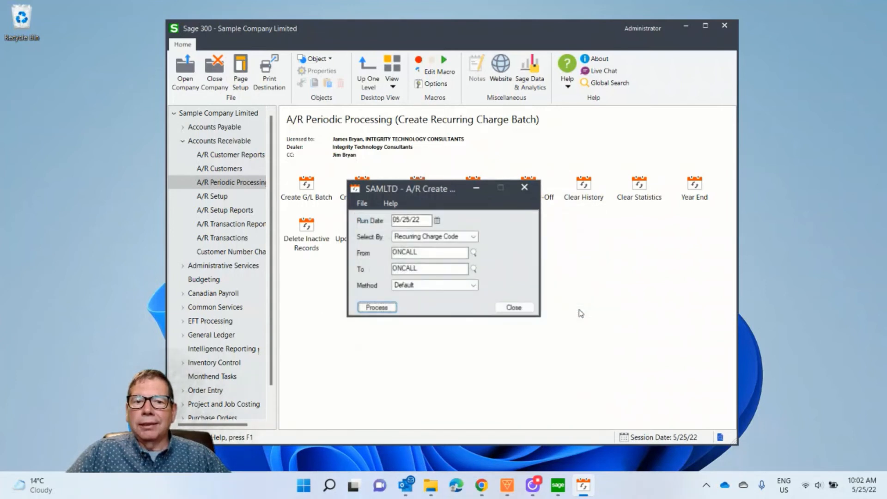
pyautogui.click(516, 308)
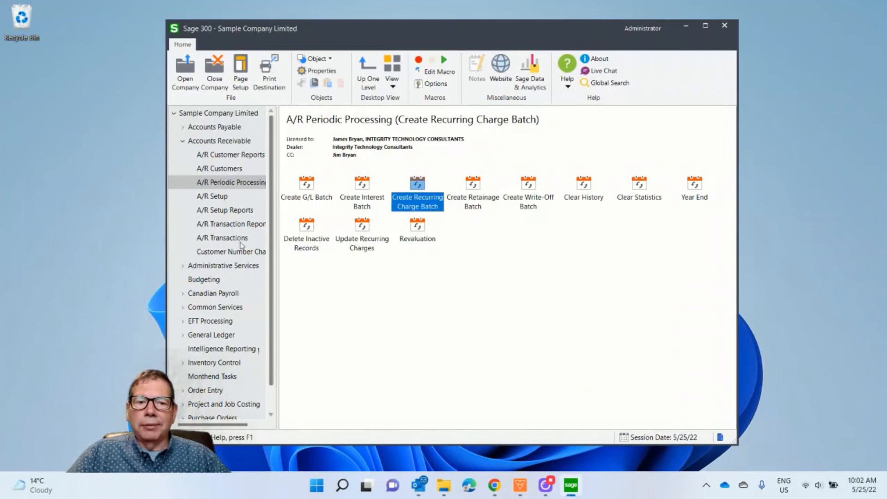
# Open the Recurring Charges 5/25/22 batch from the Invoice Batch List in A/R Transactions
pyautogui.click(233, 238)
pyautogui.doubleClick(311, 187)
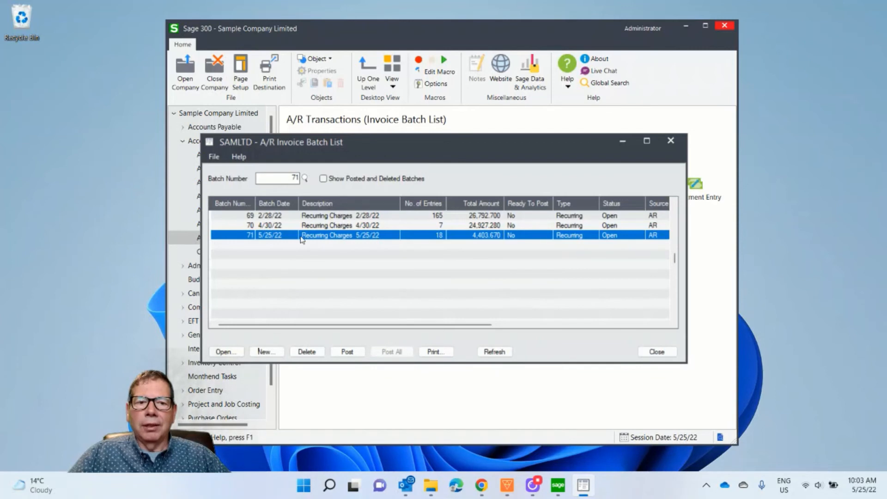
pyautogui.doubleClick(289, 235)
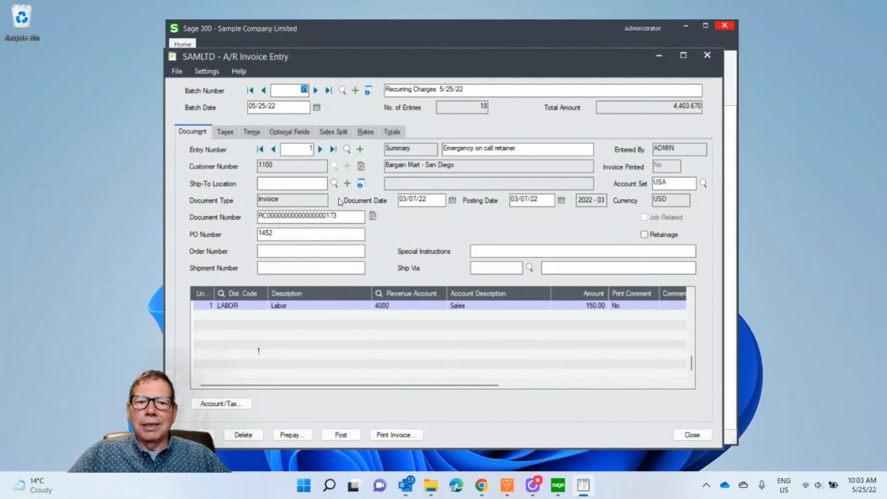
# Find entry 16 for Break-Away Designs in the batch and review its invoices through entry 18
pyautogui.click(346, 149)
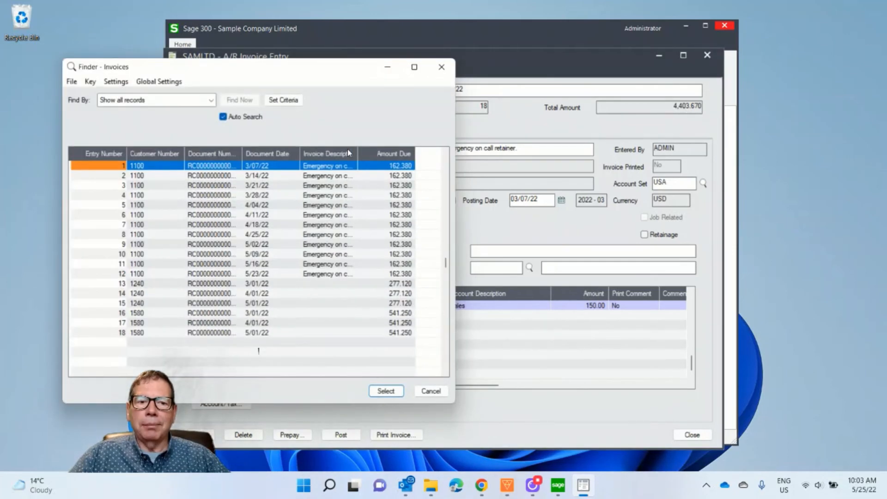
pyautogui.doubleClick(162, 314)
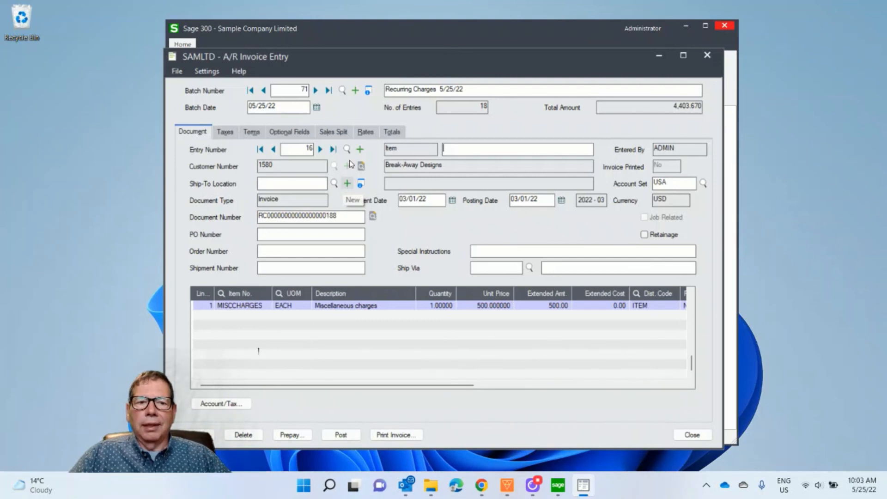
pyautogui.click(321, 149)
pyautogui.click(321, 150)
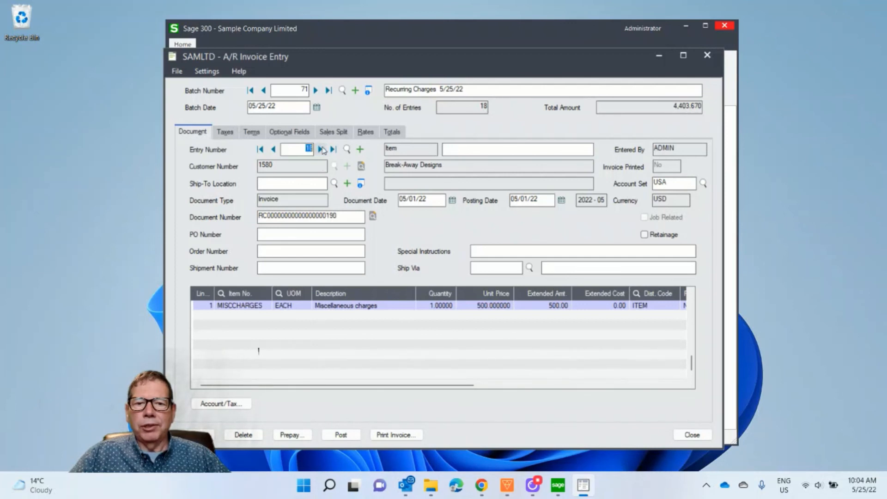